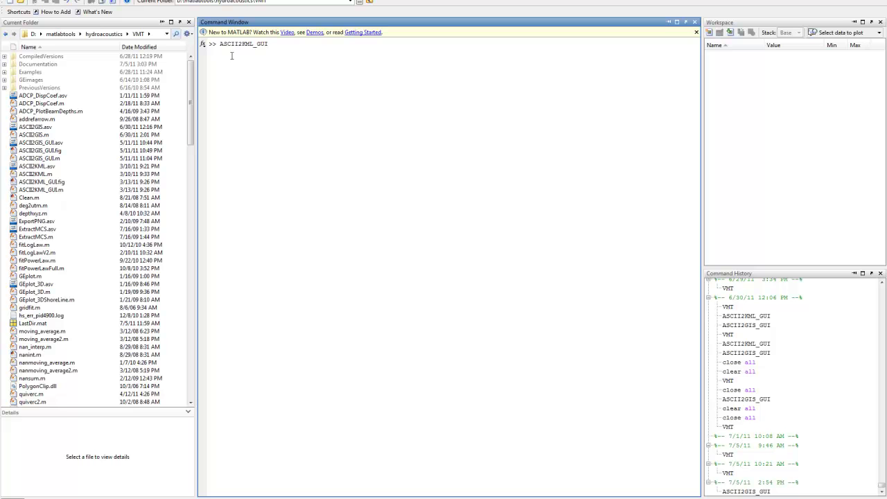
Step: Launch ASCII2KML_GUI from the command prompt and run the ASCII2KML utility
key("Return")
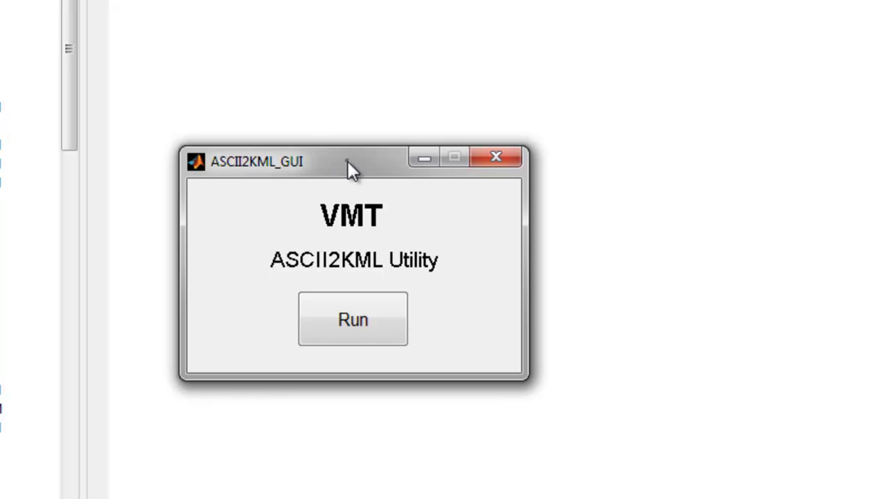
left_click_drag(347, 160, 526, 131)
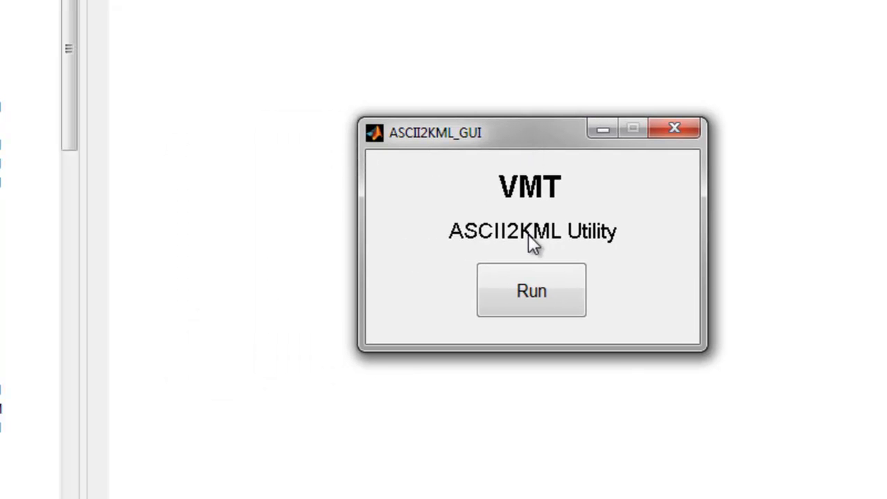
left_click(531, 292)
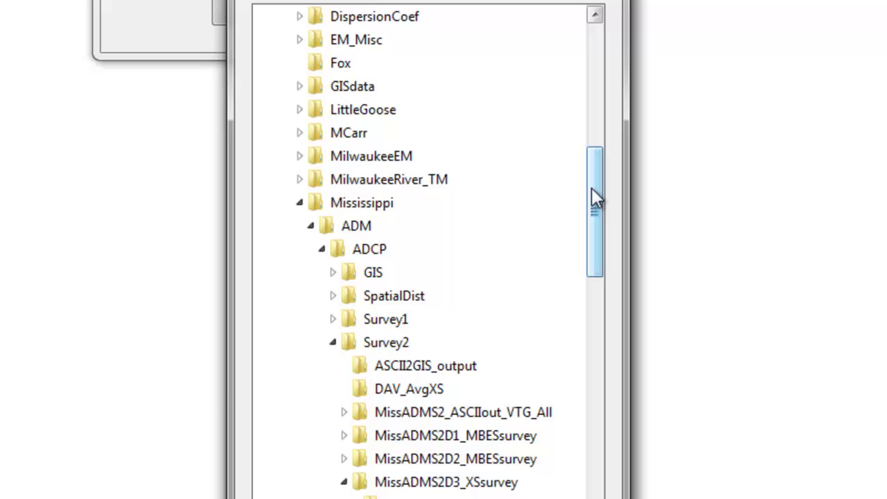
Step: Choose the D: drive folder Training\VMT_Tampa2011\Data\WhiteWabash as the directory containing the ASCII output files
mouse_move(592, 188)
left_mouse_down()
mouse_move(591, 325)
mouse_move(585, 194)
left_mouse_up()
left_click(304, 181)
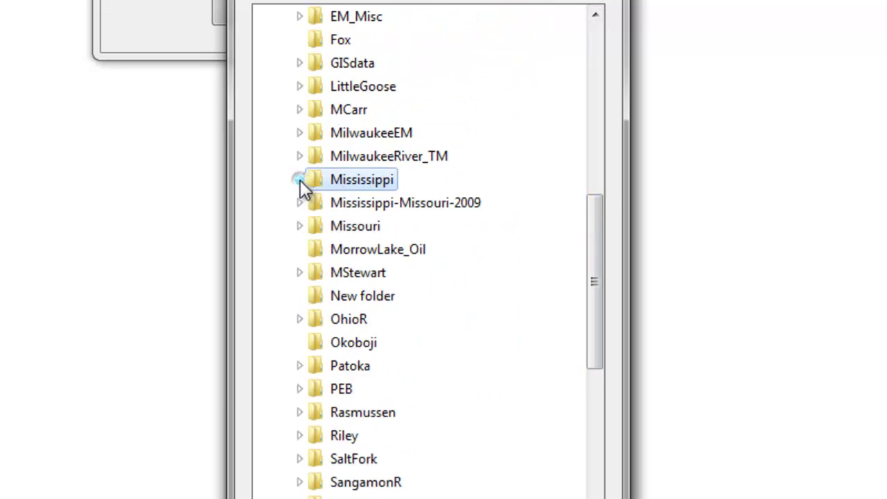
left_click_drag(589, 248, 594, 80)
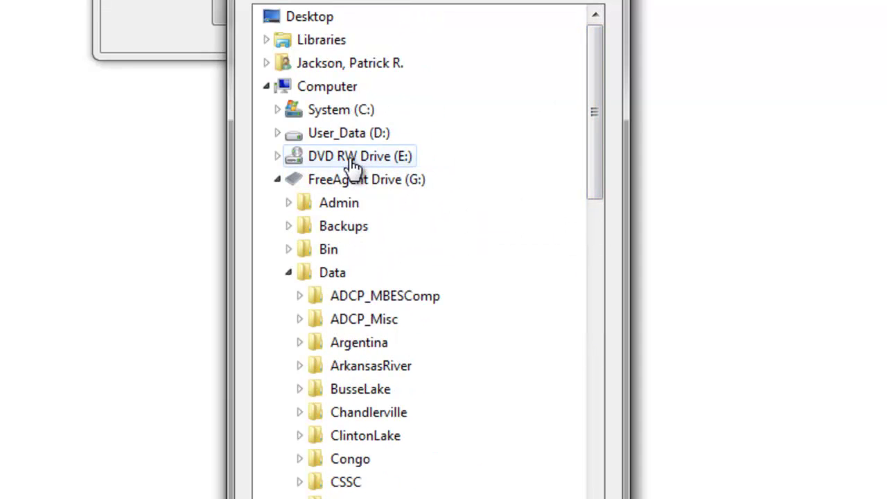
double_click(350, 133)
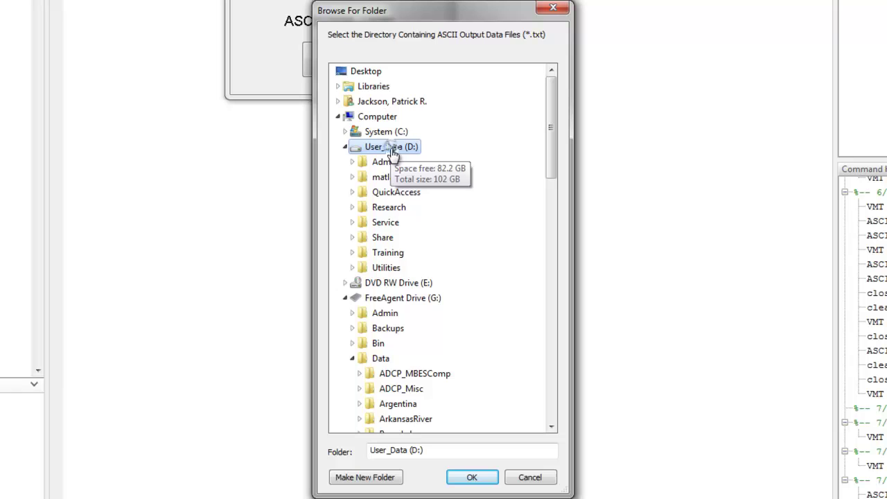
left_click(388, 253)
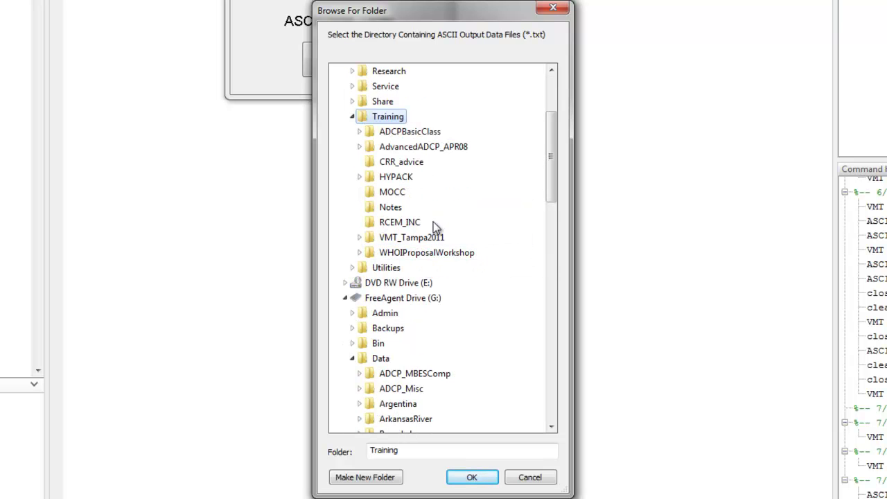
left_click(412, 239)
scroll(414, 243, "down", 4)
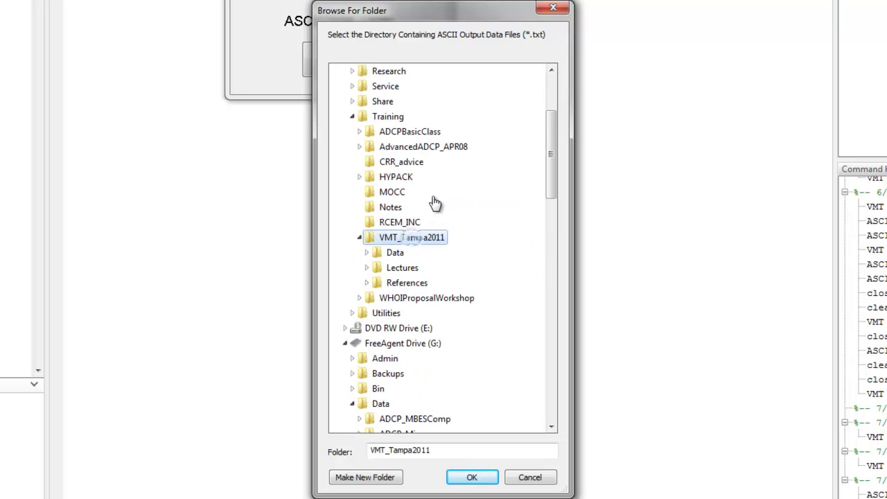
left_click(392, 208)
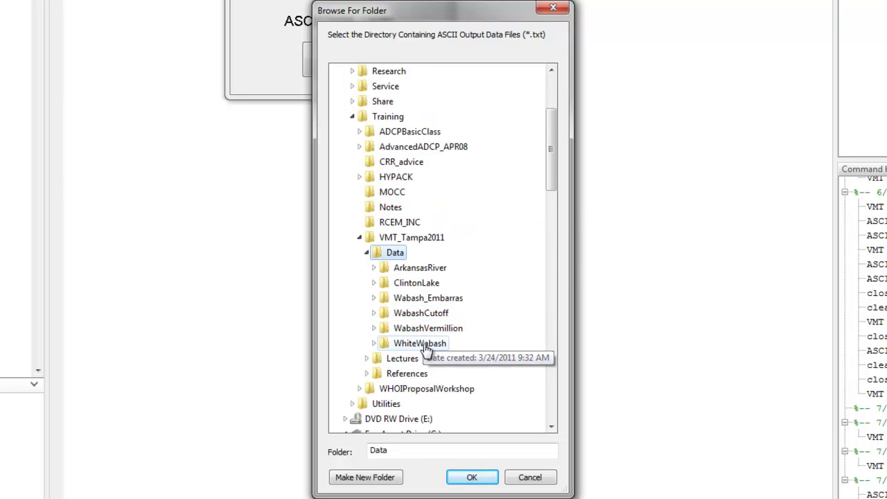
left_click(409, 344)
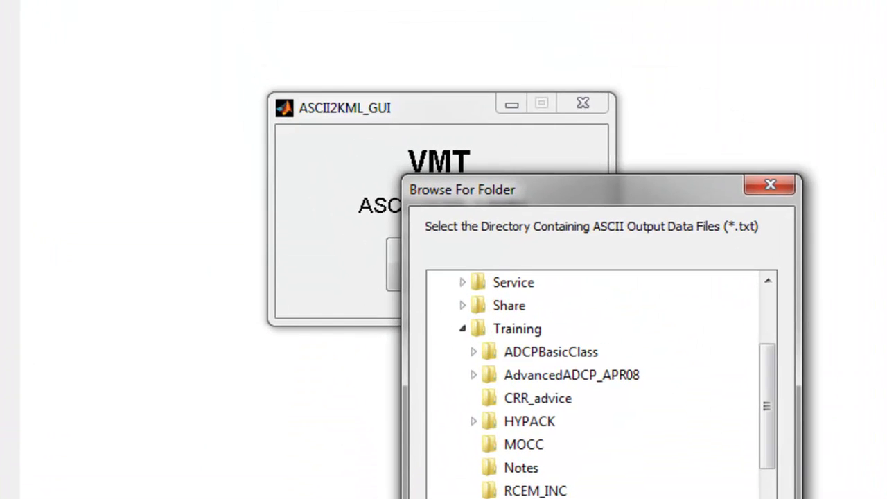
left_click(472, 477)
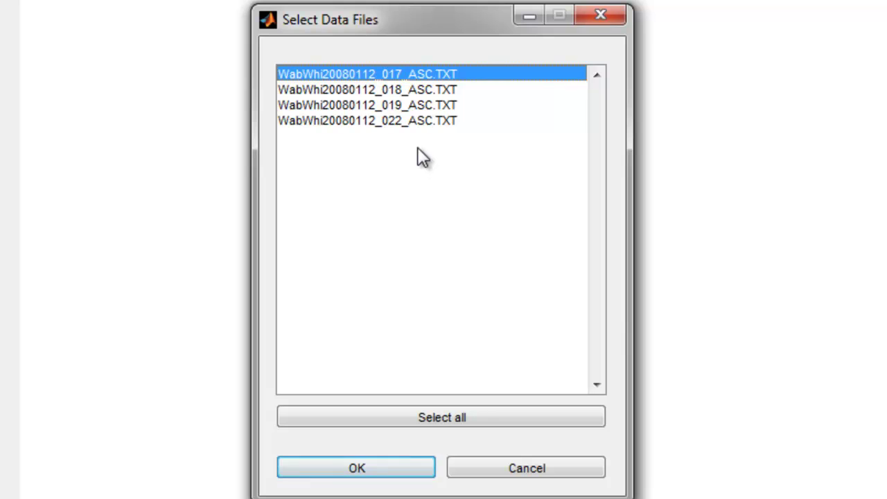
Step: Convert all the listed WabWhi20080112 ASCII data files to KML and dismiss the conversion status message
left_click(423, 416)
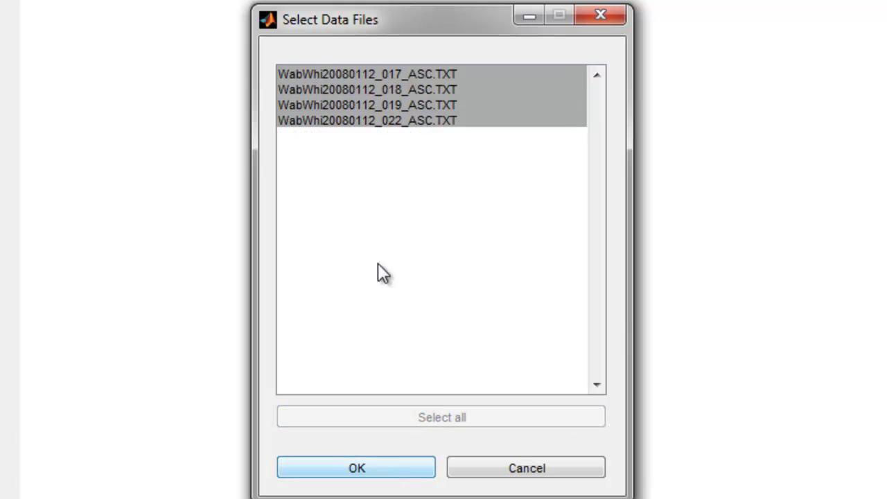
left_click(357, 470)
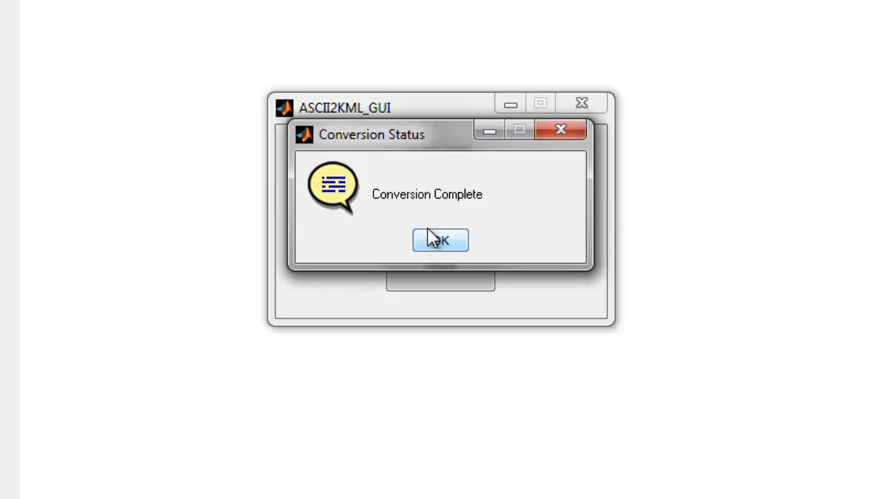
left_click(451, 246)
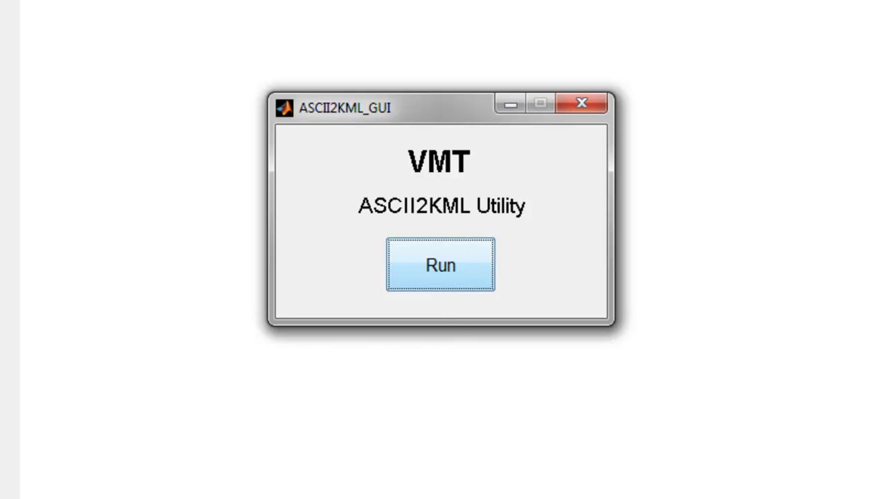
Step: In Windows Explorer, browse to the WhiteWabash folder under Training\VMT_Tampa2011\Data on the User_Data (D:) drive
left_click(125, 458)
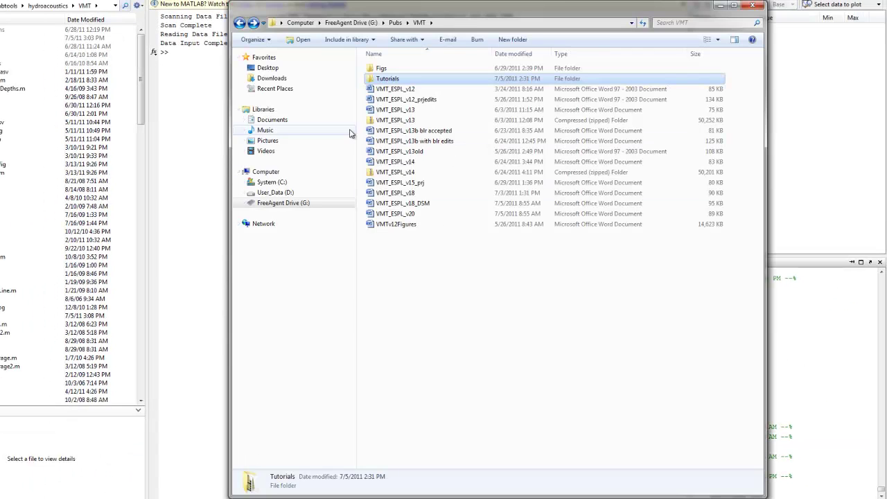
left_click(287, 196)
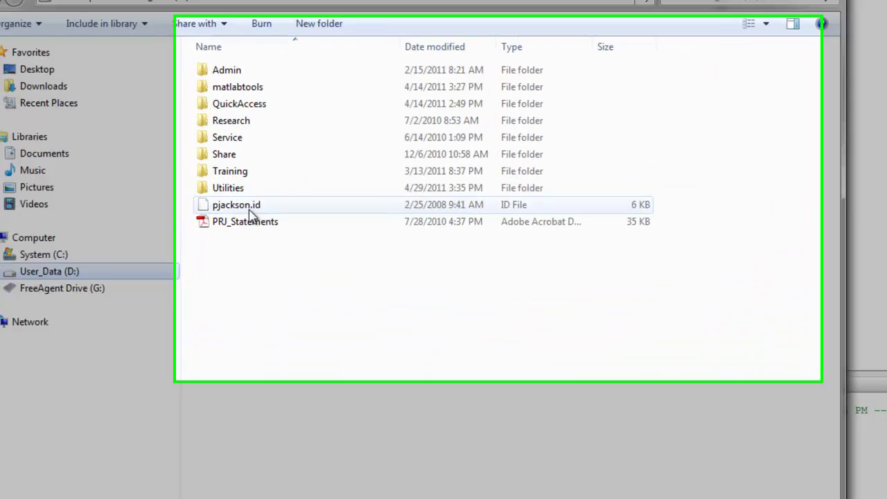
double_click(392, 132)
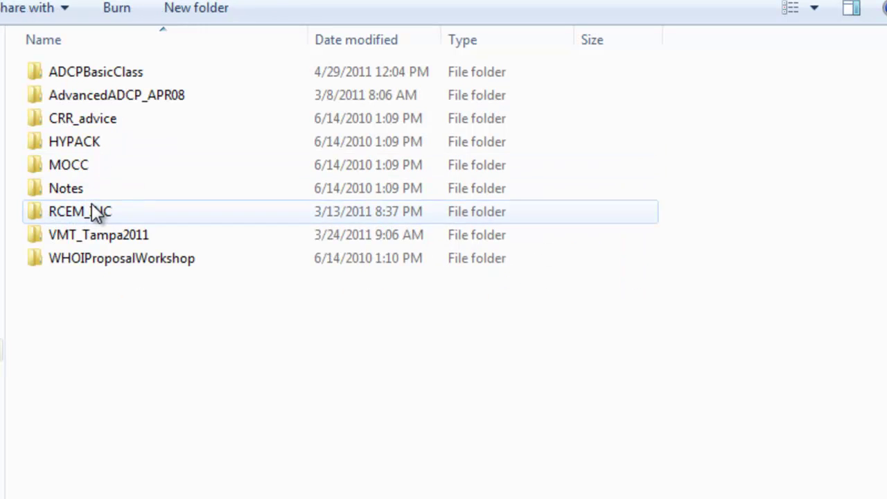
double_click(97, 236)
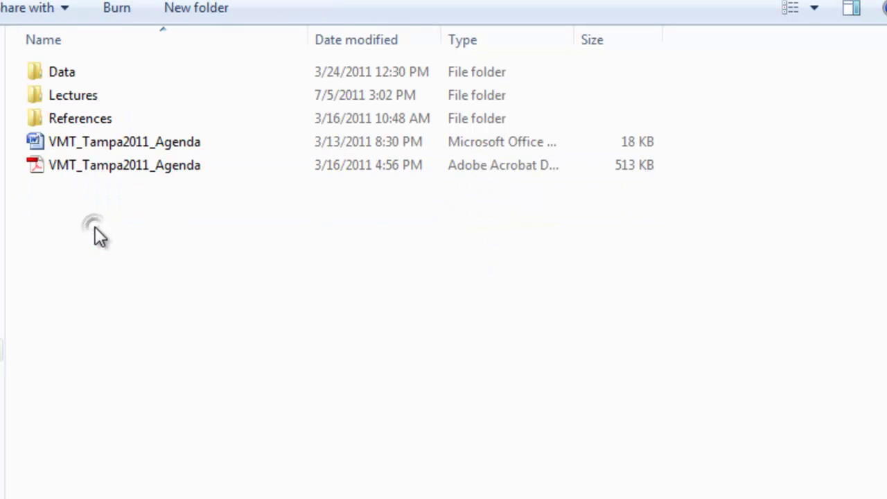
double_click(71, 71)
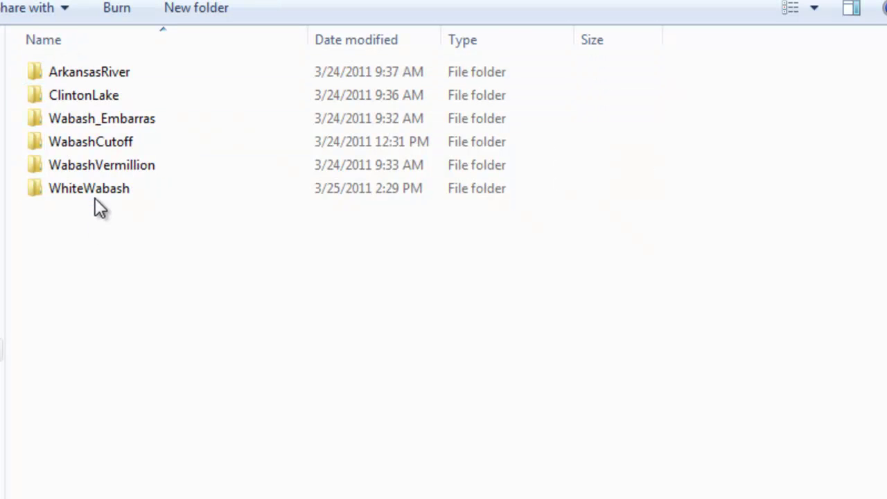
double_click(95, 192)
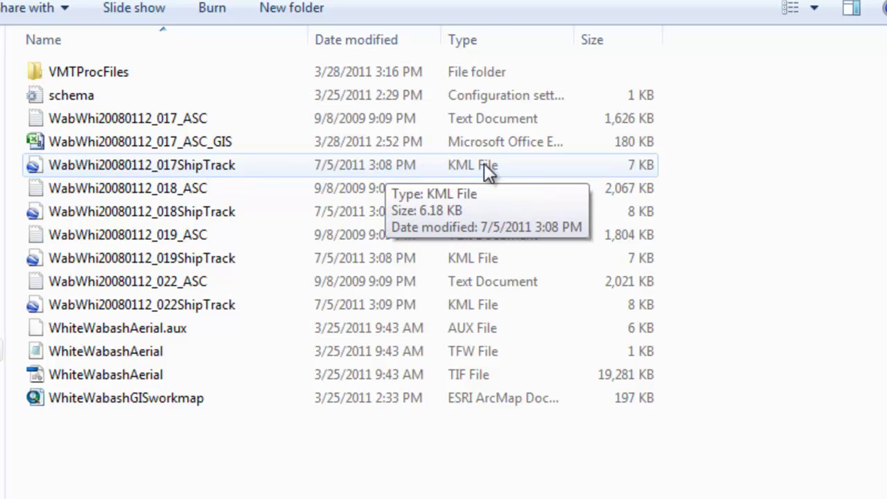
Step: Sort the folder's files by type and open WabWhi20080112_017ShipTrack in Google Earth
left_click(492, 38)
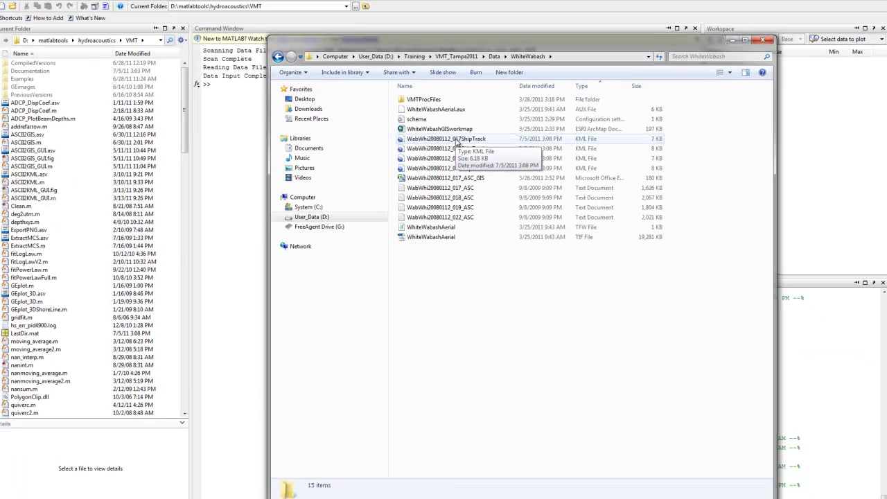
left_click(457, 140)
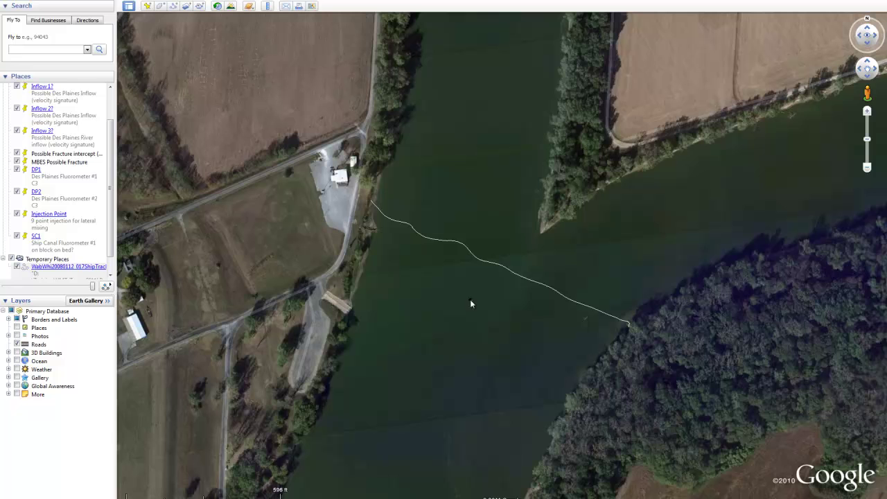
left_click(470, 299)
left_click(10, 1)
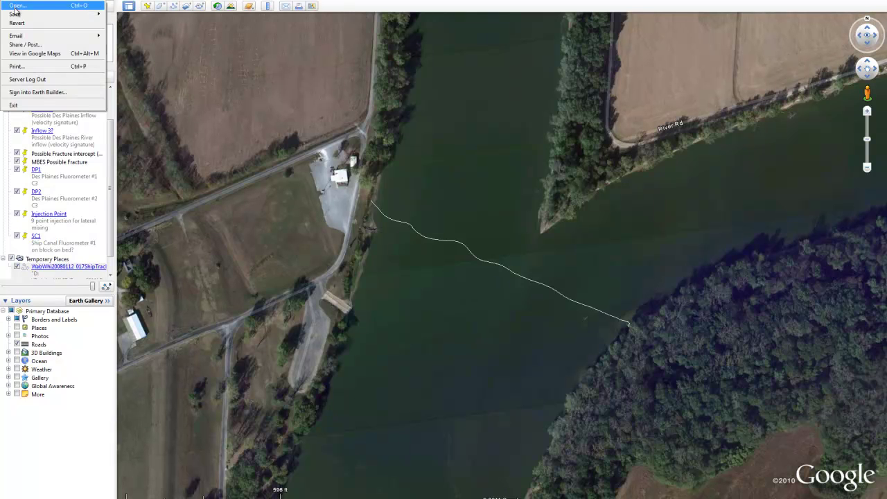
left_click(15, 5)
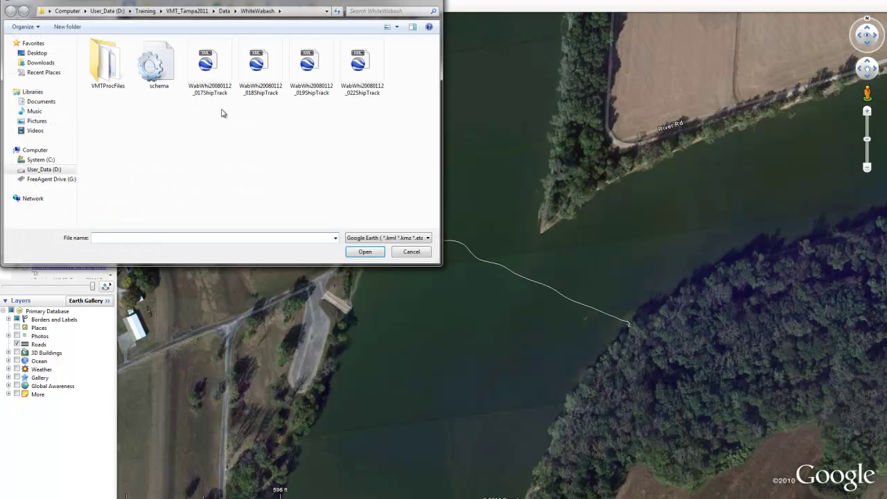
left_click(213, 82)
left_click(253, 86)
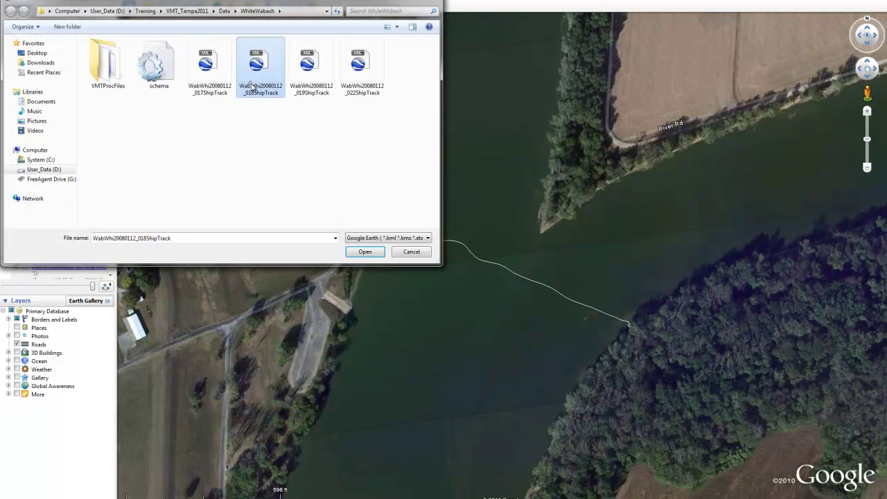
left_click(362, 74, "shift")
left_click(370, 252)
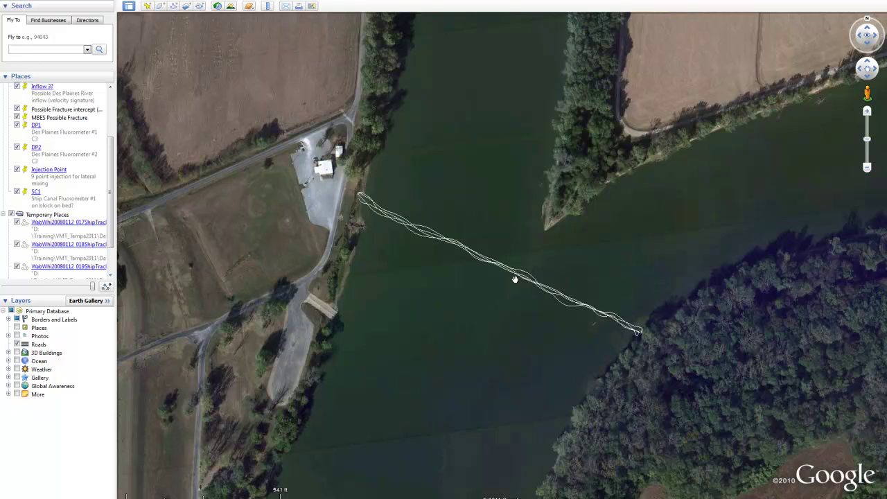
Step: Examine the ship tracks across the river, identifying the source file of each line and their overall position at the confluence
scroll(527, 275, "up", 3)
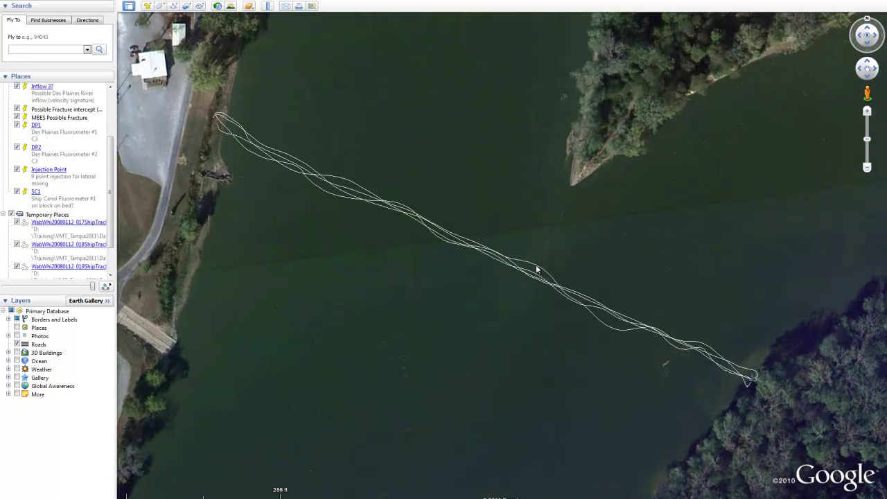
left_click(536, 269)
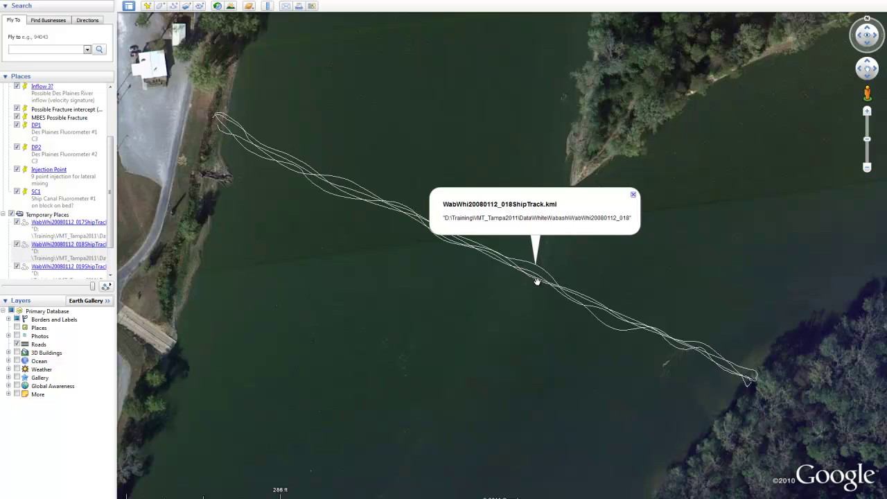
left_click(382, 220)
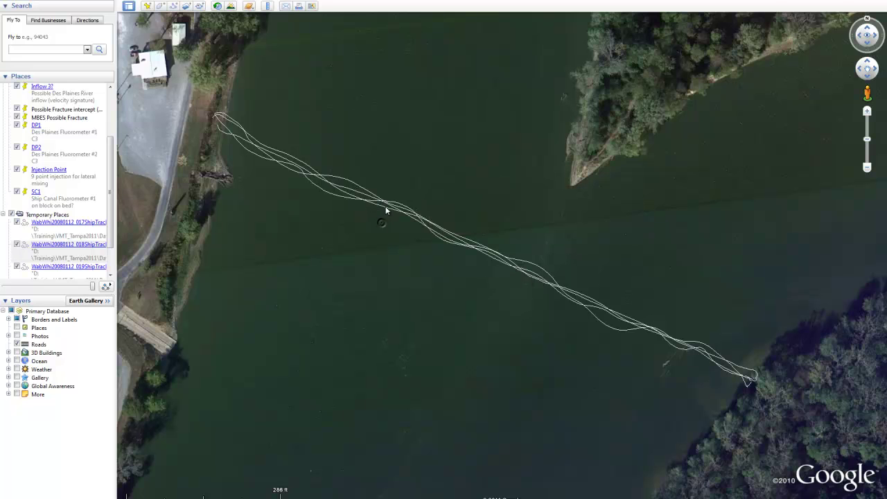
left_click(386, 210)
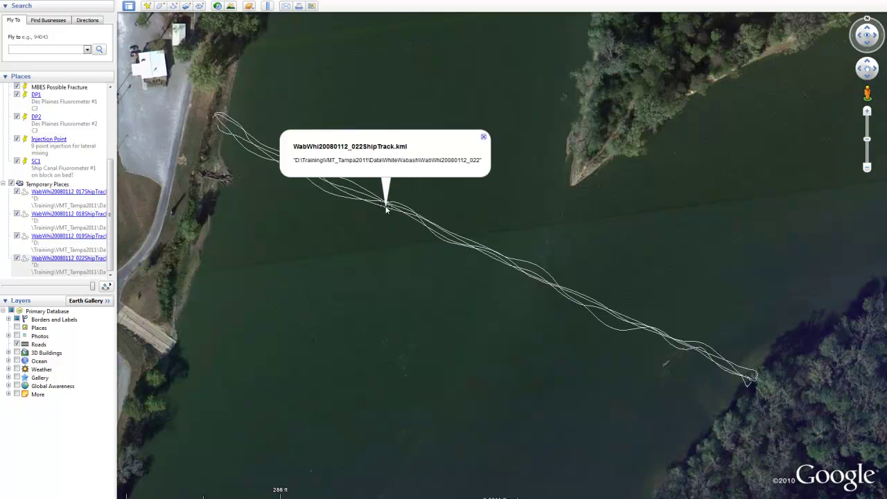
left_click(344, 199)
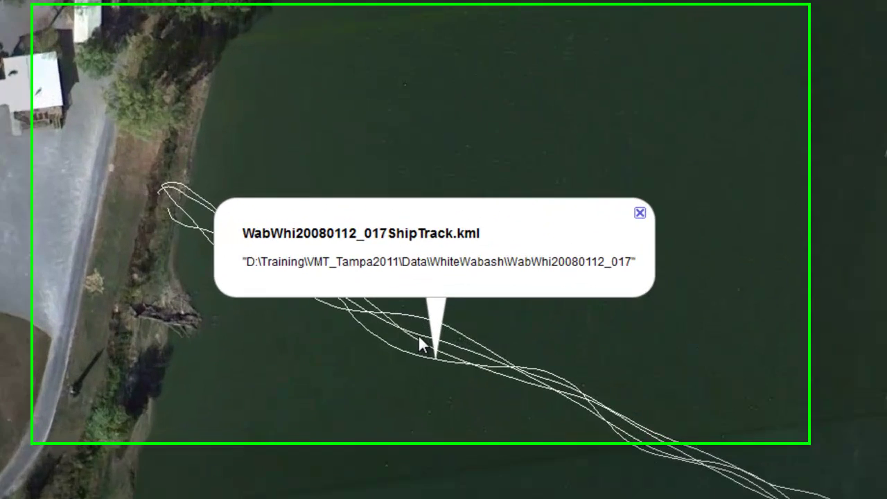
left_click(338, 184)
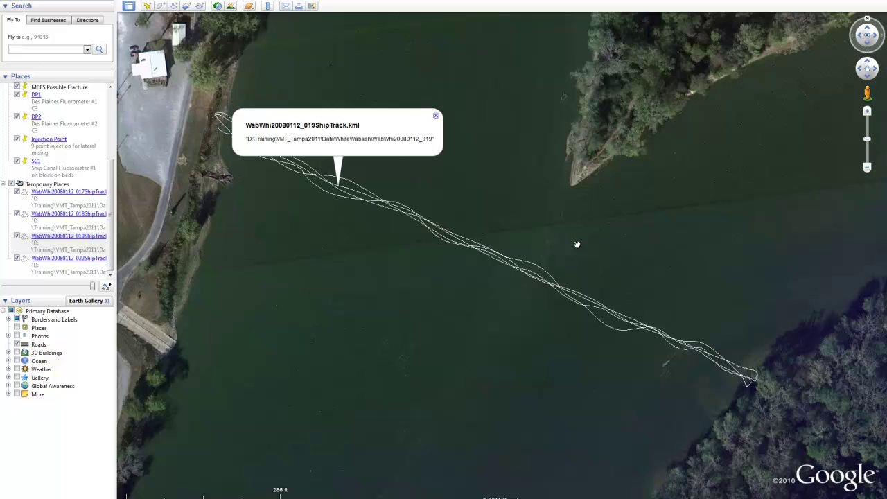
left_click(436, 115)
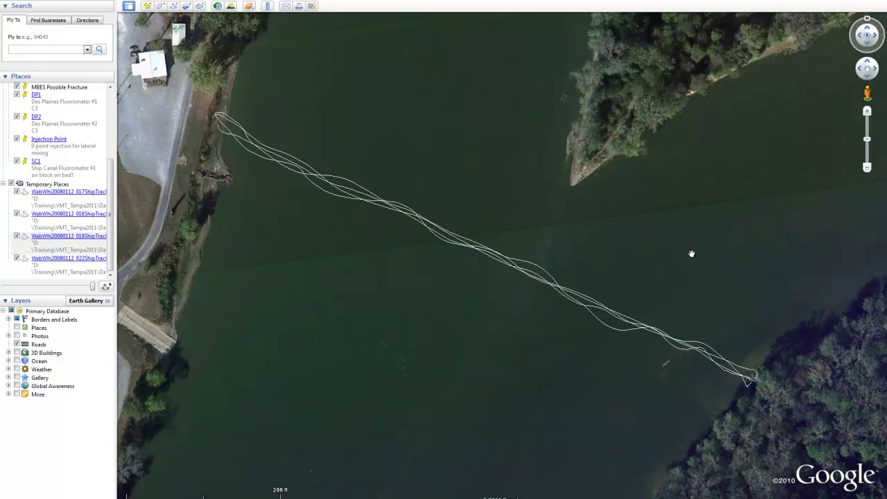
scroll(565, 280, "down", 3)
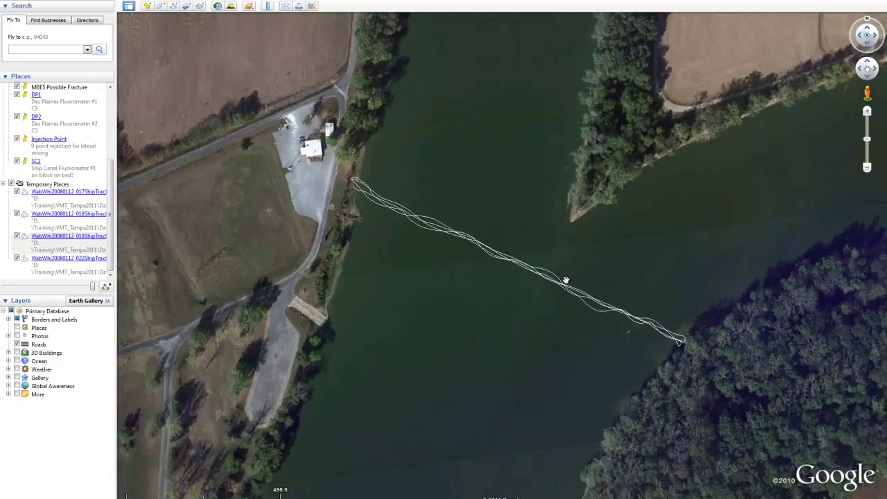
scroll(565, 280, "down", 3)
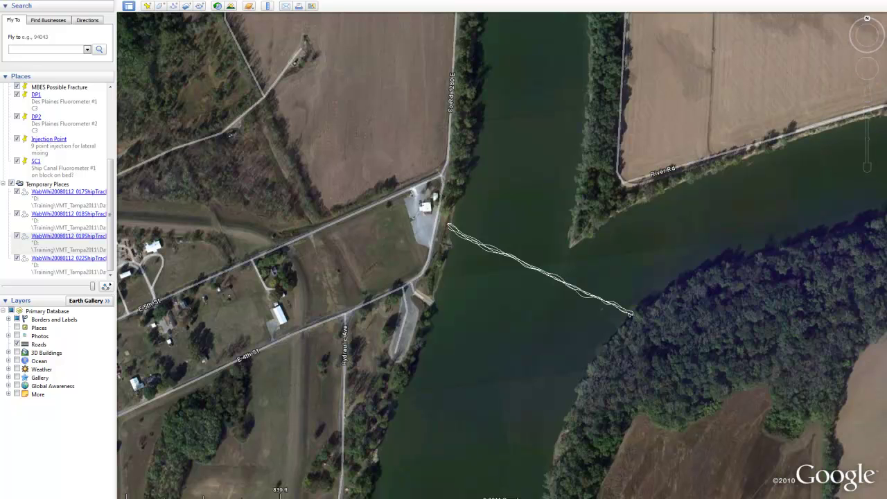
Step: In the file opening dialog, browse to the WabEmb20080423 folder under Data\Wabash_Embarras
left_click(4, 3)
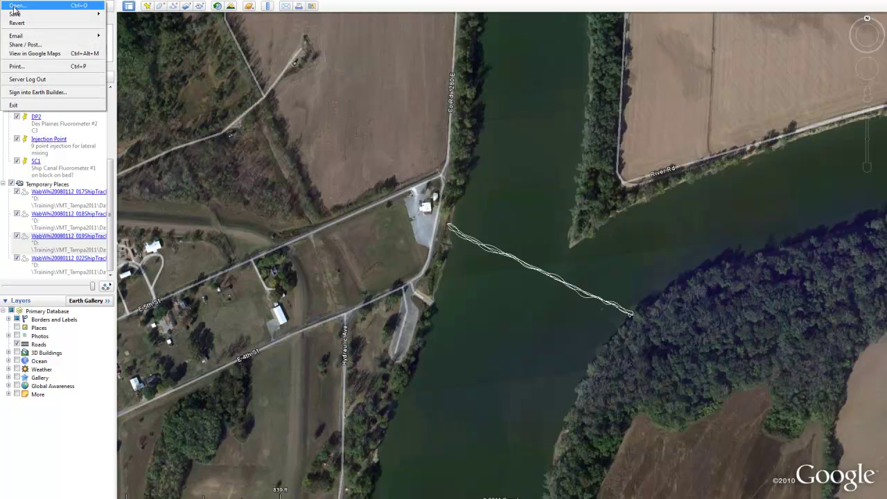
left_click(15, 5)
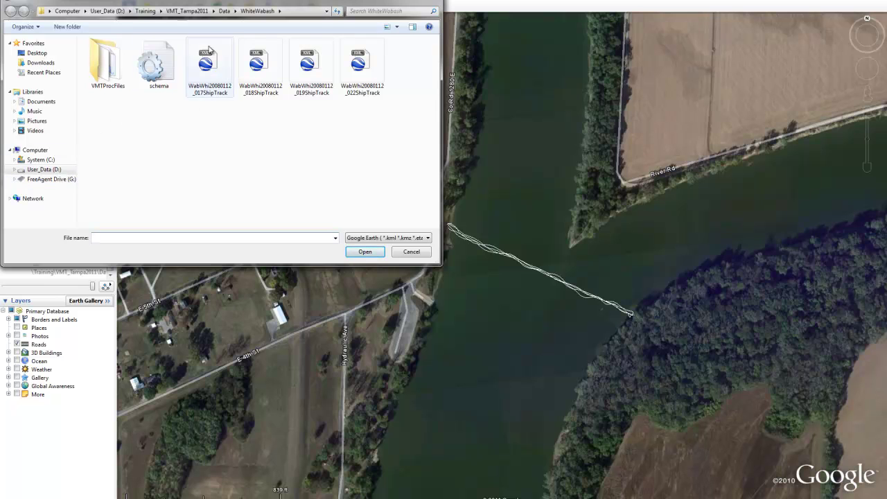
left_click(224, 10)
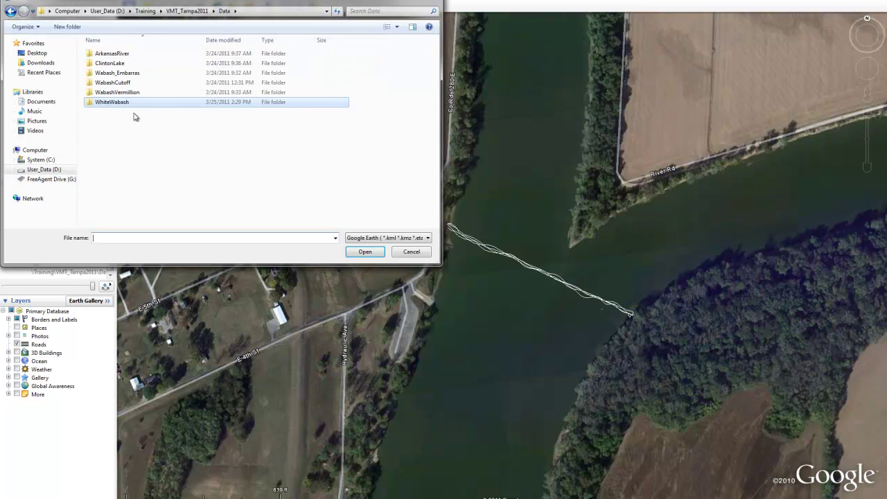
double_click(117, 73)
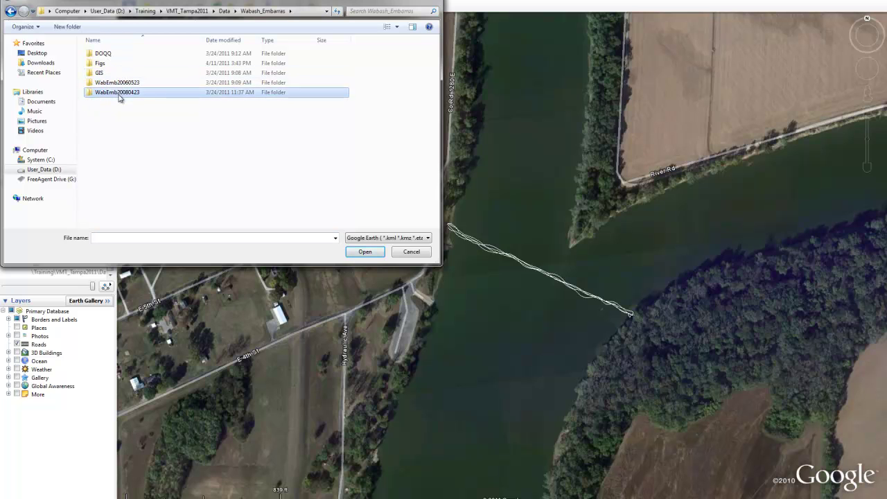
double_click(120, 94)
left_click(126, 85)
scroll(173, 153, "down", 10)
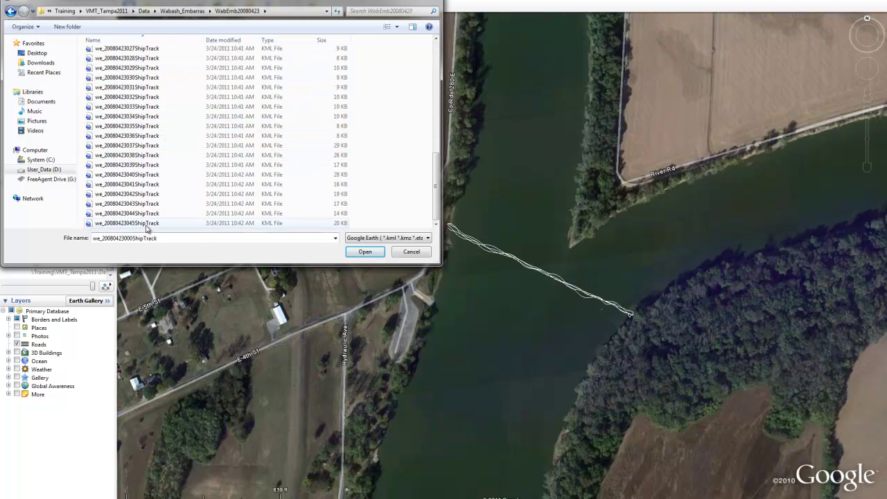
left_click(146, 224, "shift")
left_click(365, 252)
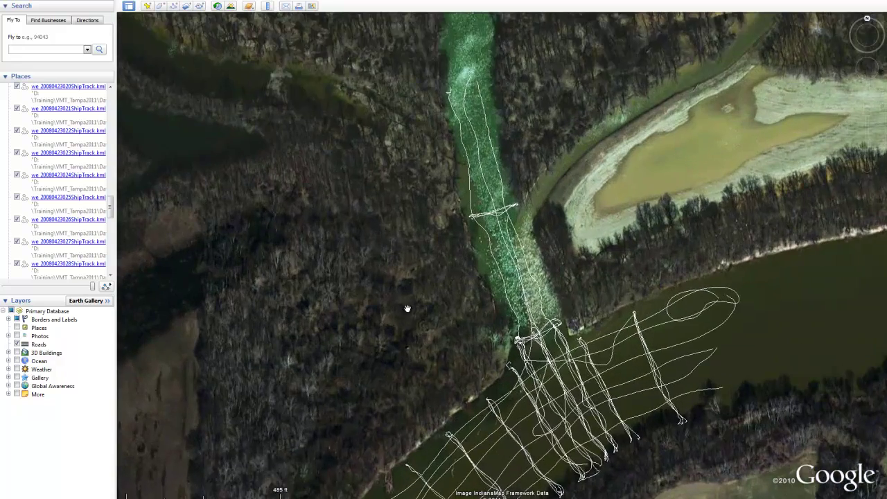
Step: Examine the Wabash-Embarras survey tracks, identifying the source files of several streamwise lines and cross-river transects near the confluence
left_click_drag(406, 309, 409, 242)
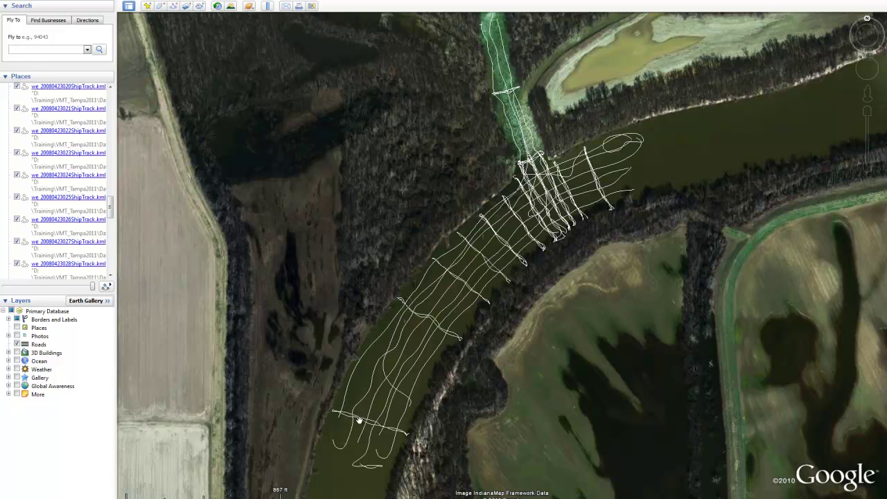
left_click(423, 366)
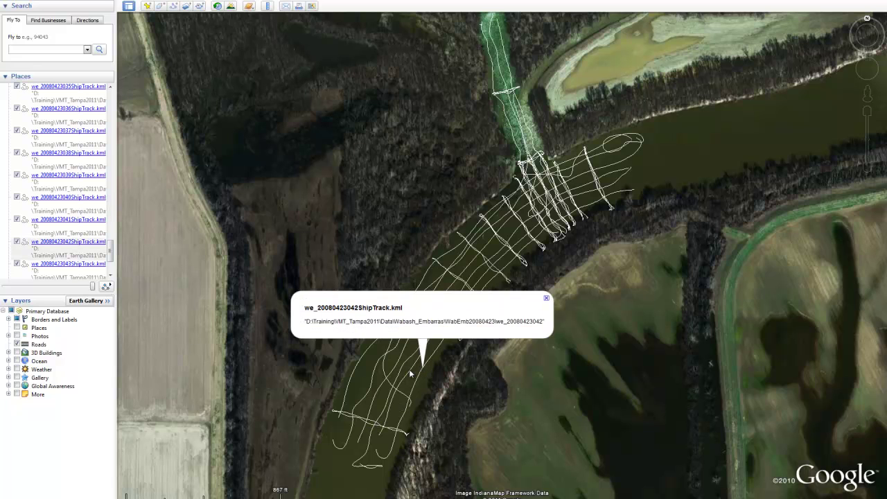
left_click(409, 367)
left_click(398, 369)
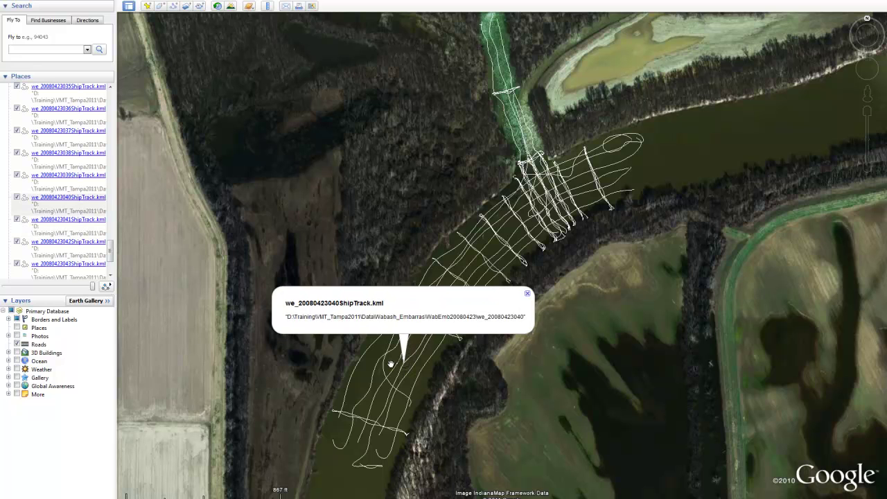
left_click(540, 289)
scroll(560, 281, "up", 5)
scroll(521, 235, "up", 2)
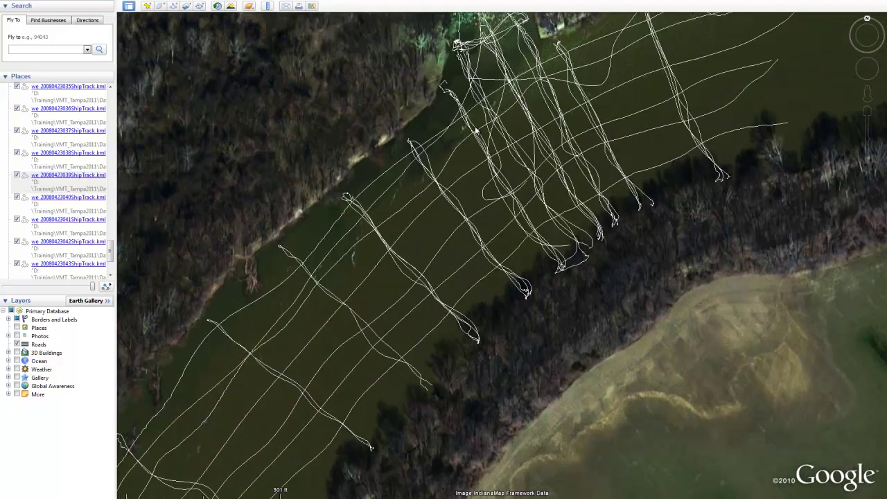
left_click(477, 132)
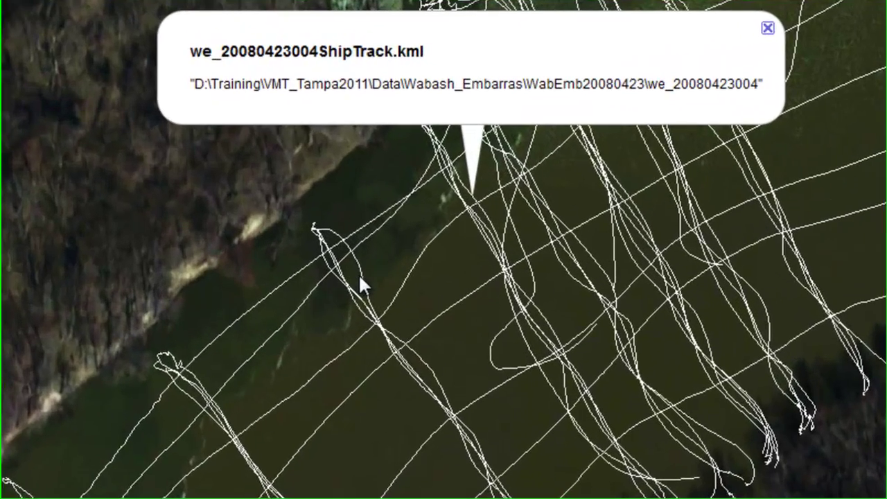
left_click(428, 156)
left_click(360, 272)
scroll(474, 410, "down", 5)
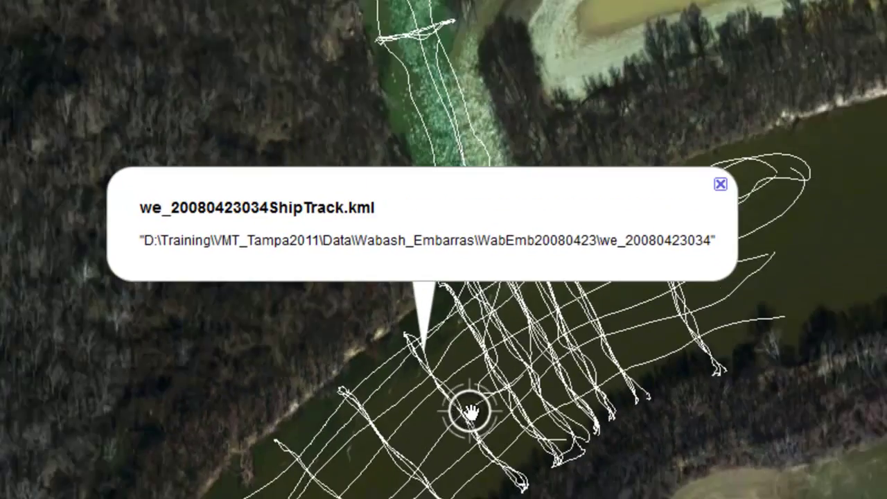